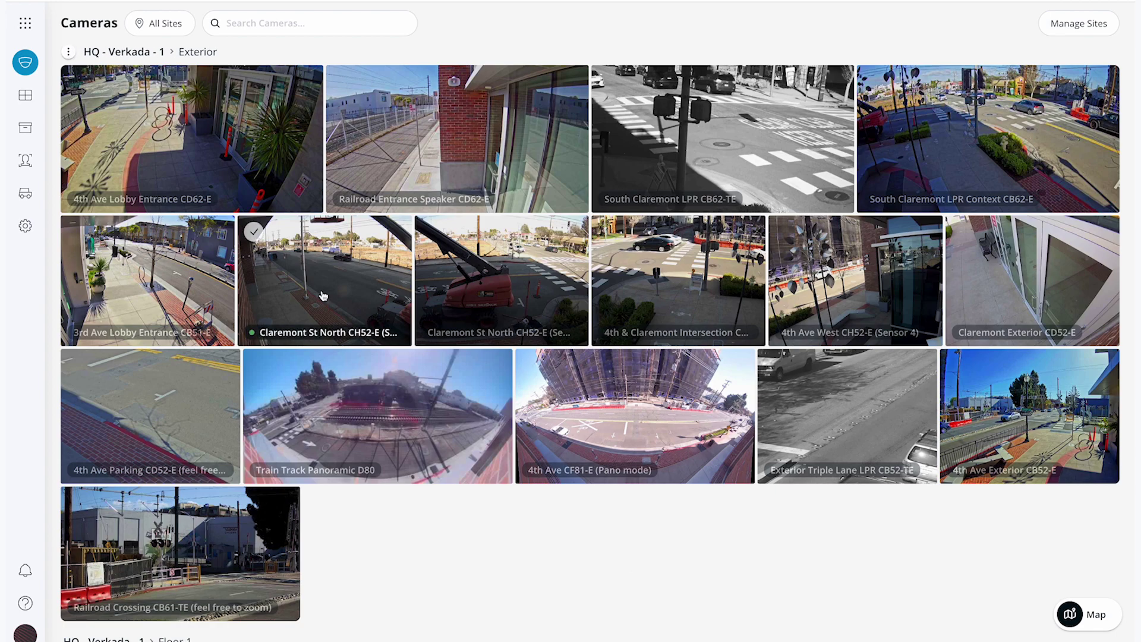
Step: Create a new group named DevOps under Admin > Groups
mouse_move(62, 79)
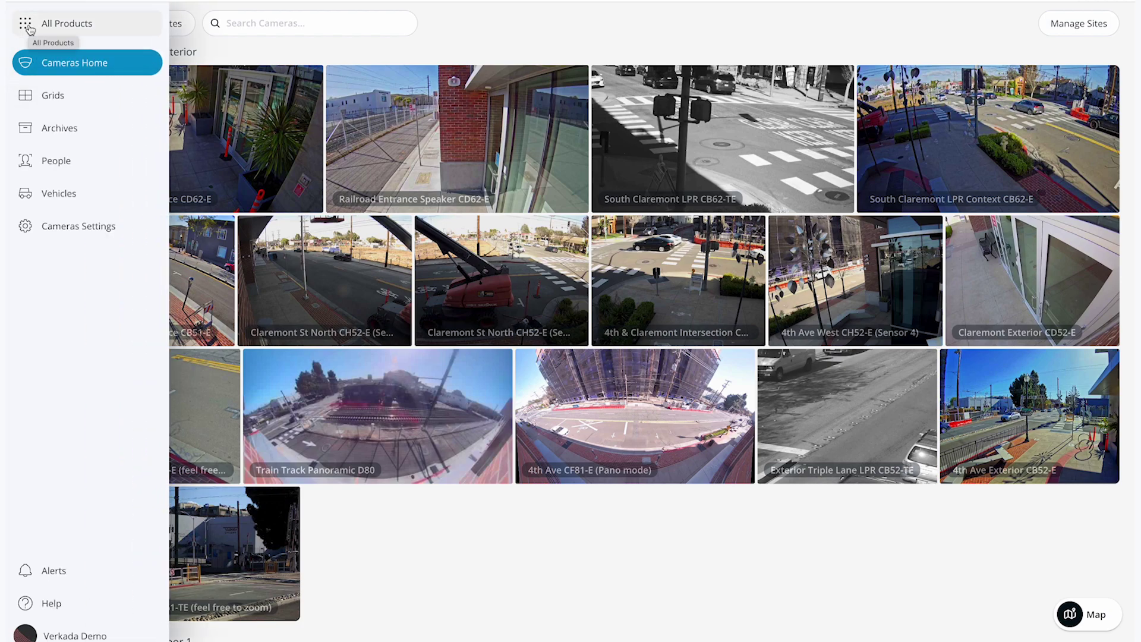
left_click(27, 27)
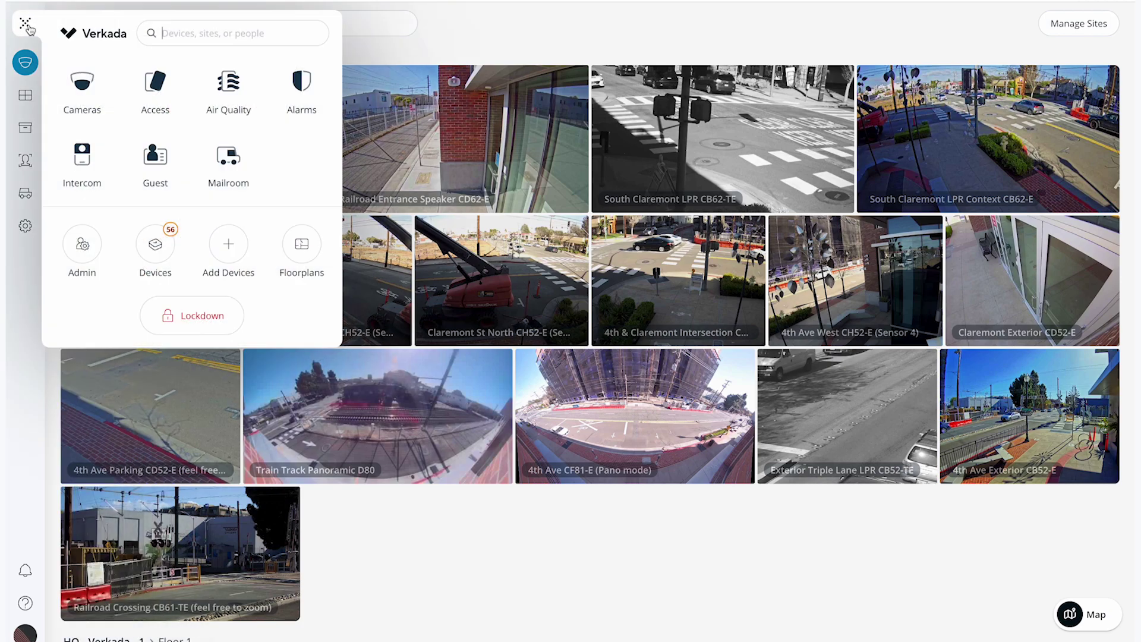
left_click(96, 246)
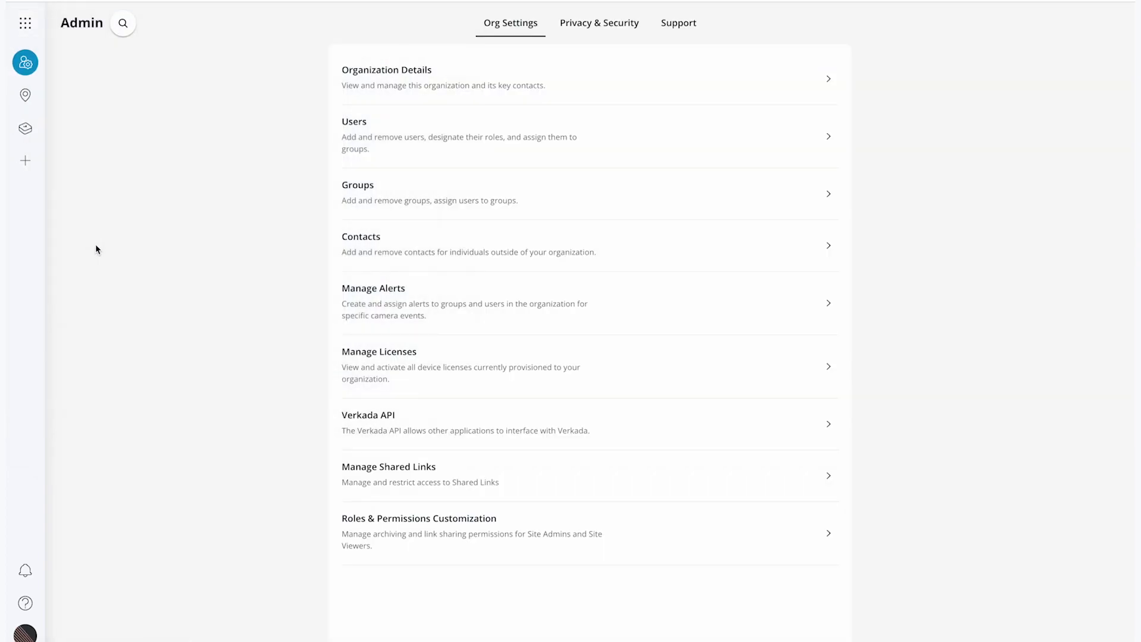
left_click(404, 194)
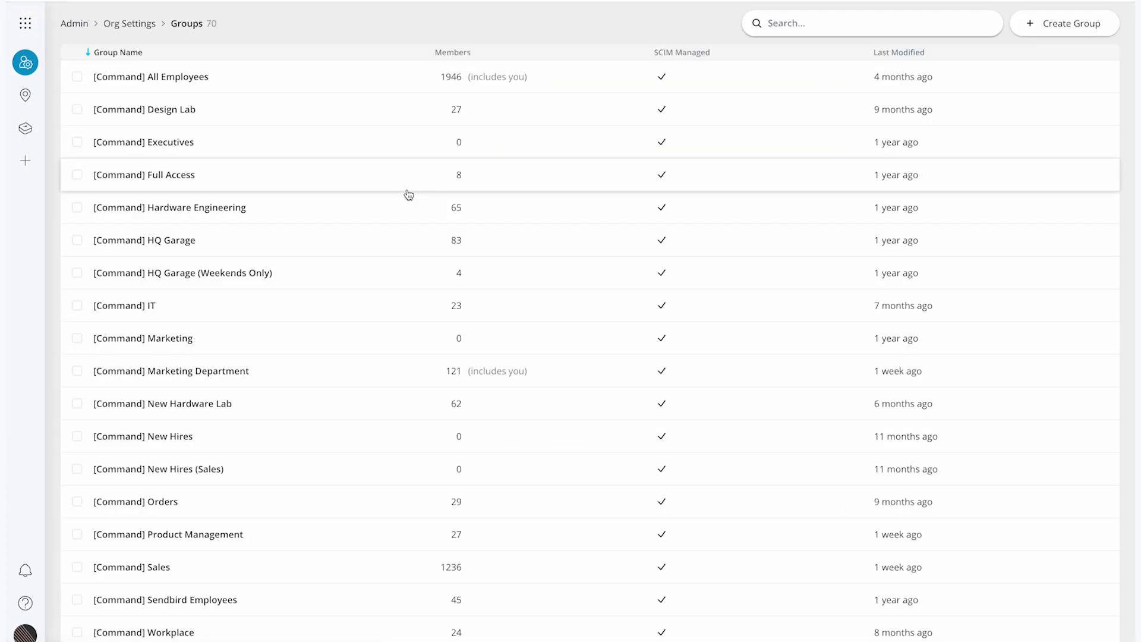
left_click(1049, 29)
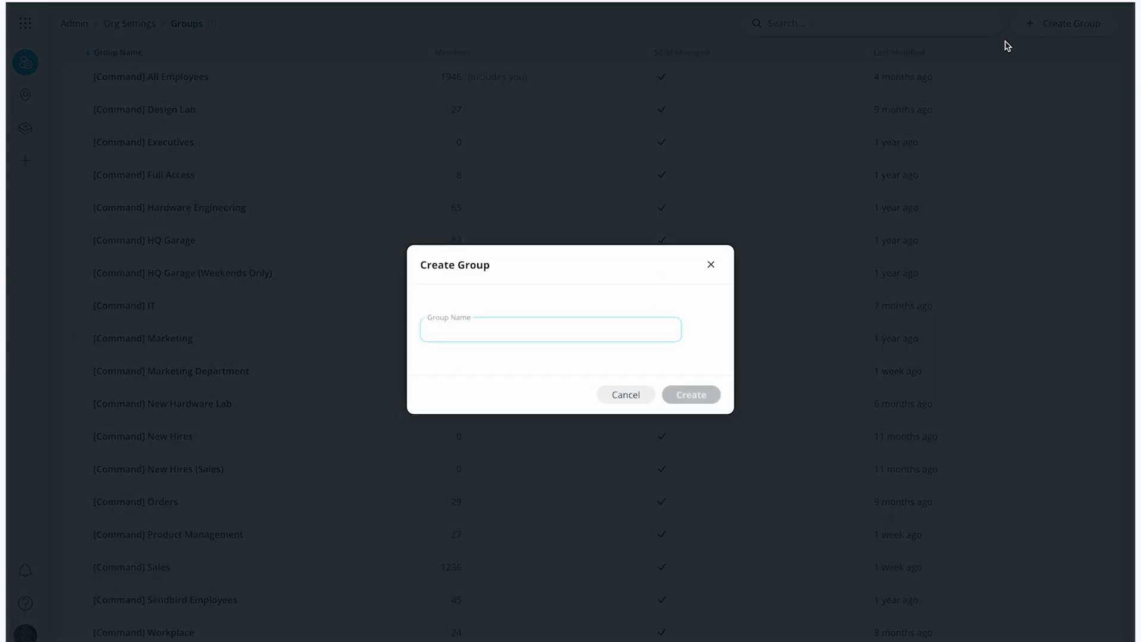
type("DevOps")
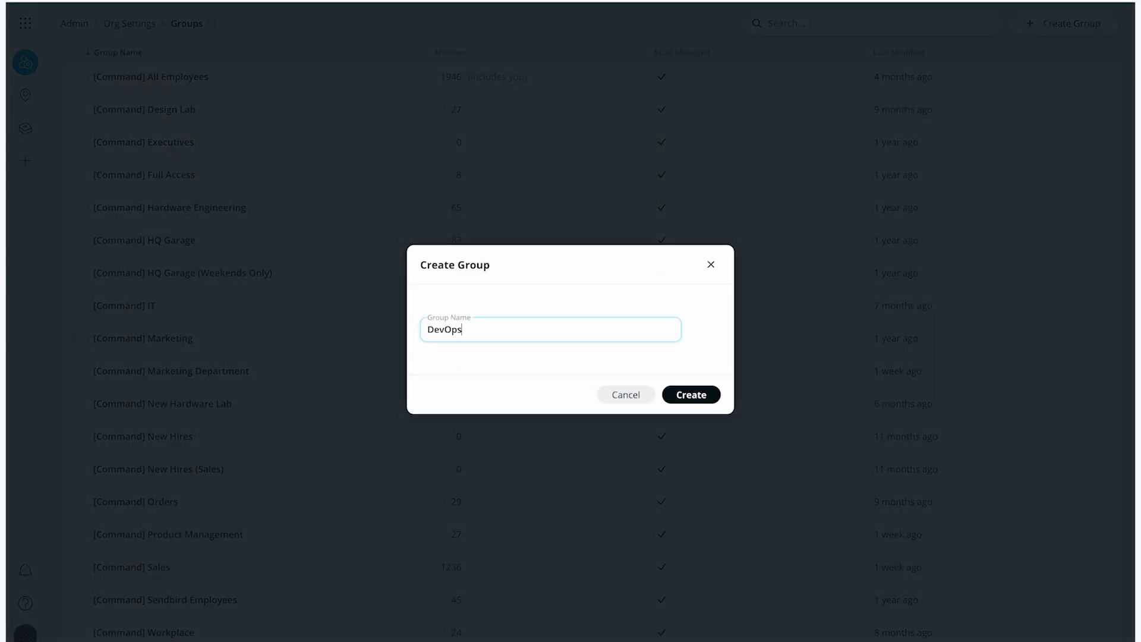
left_click(691, 395)
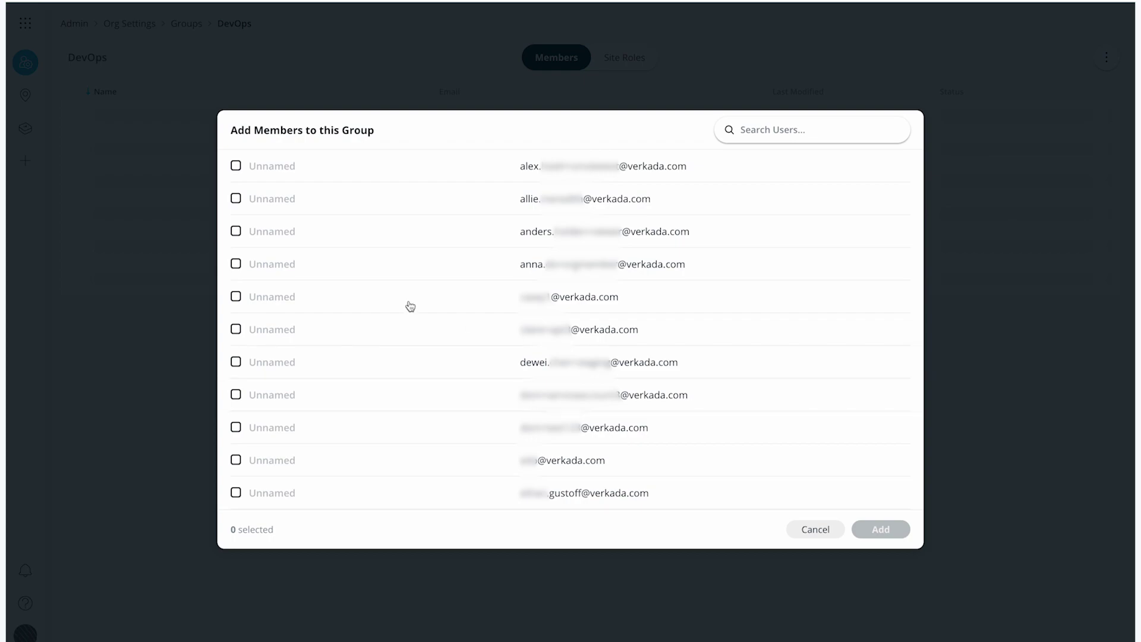
Step: Select three users and add them as DevOps members
left_click(236, 231)
left_click(236, 199)
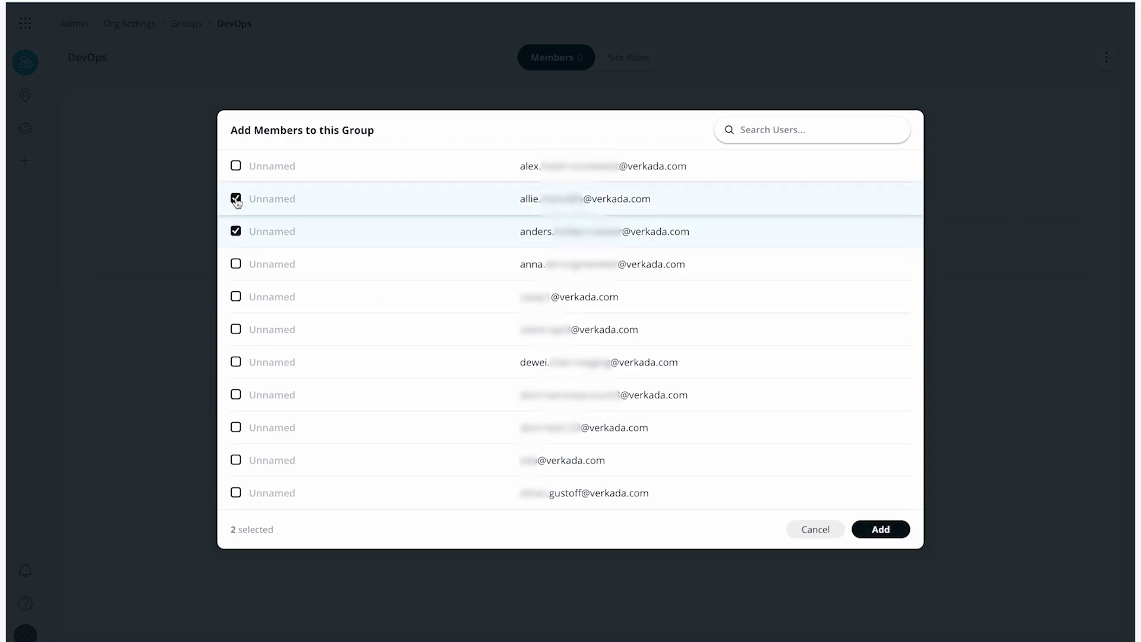
left_click(236, 296)
left_click(865, 530)
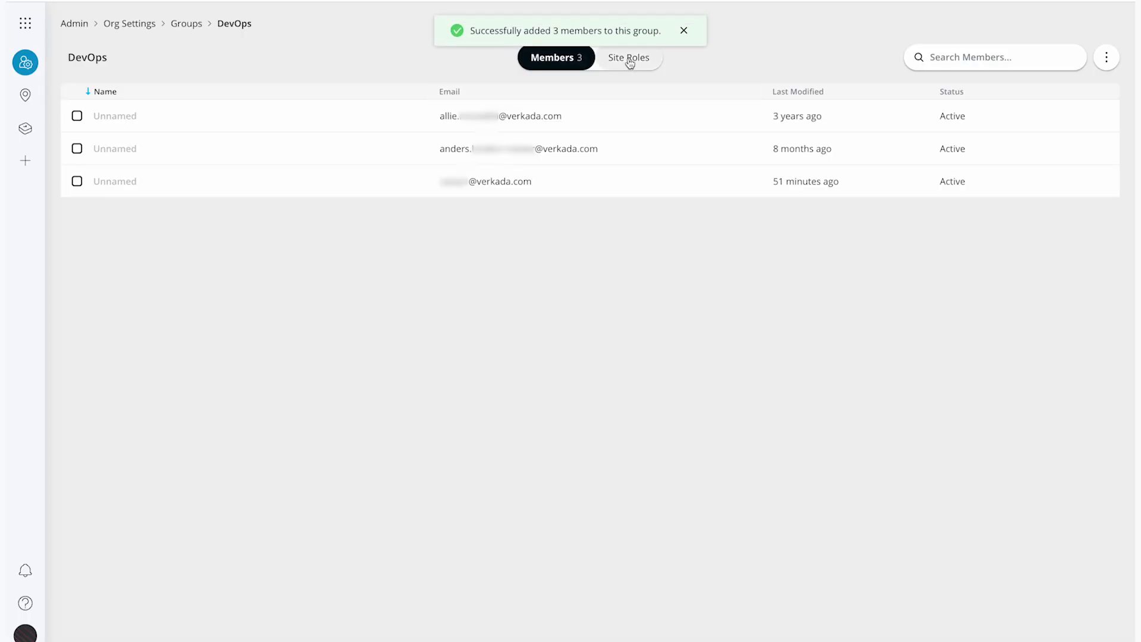
Step: Assign DevOps the Site Admin role on HQ - Verkada - 1 and its sub-sites, and save
left_click(629, 60)
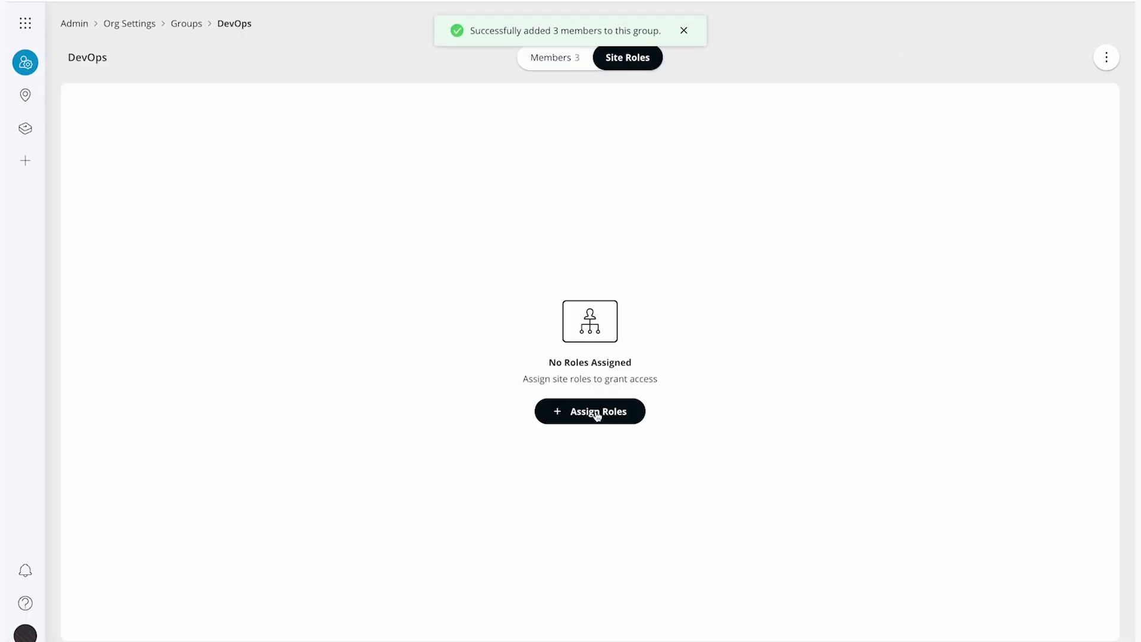
left_click(597, 412)
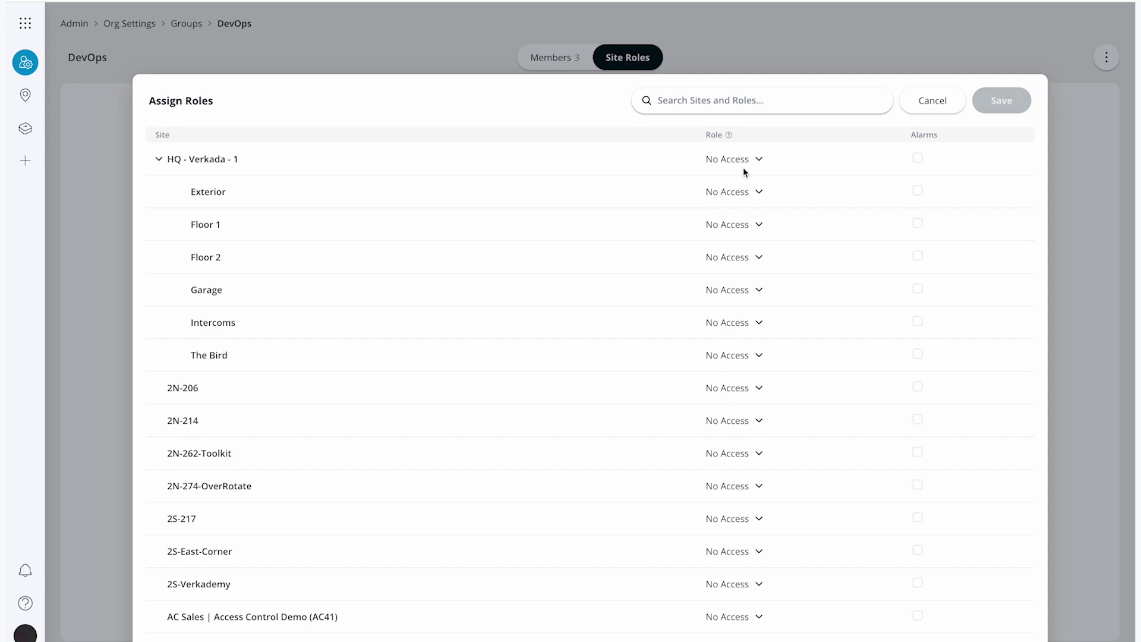
left_click(758, 160)
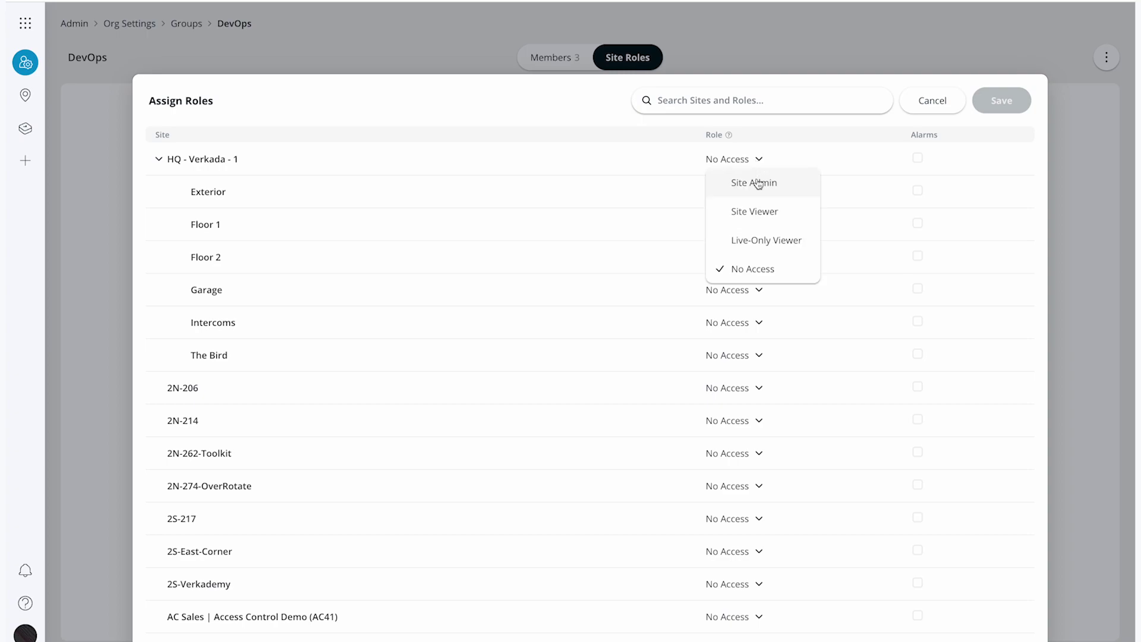
left_click(758, 182)
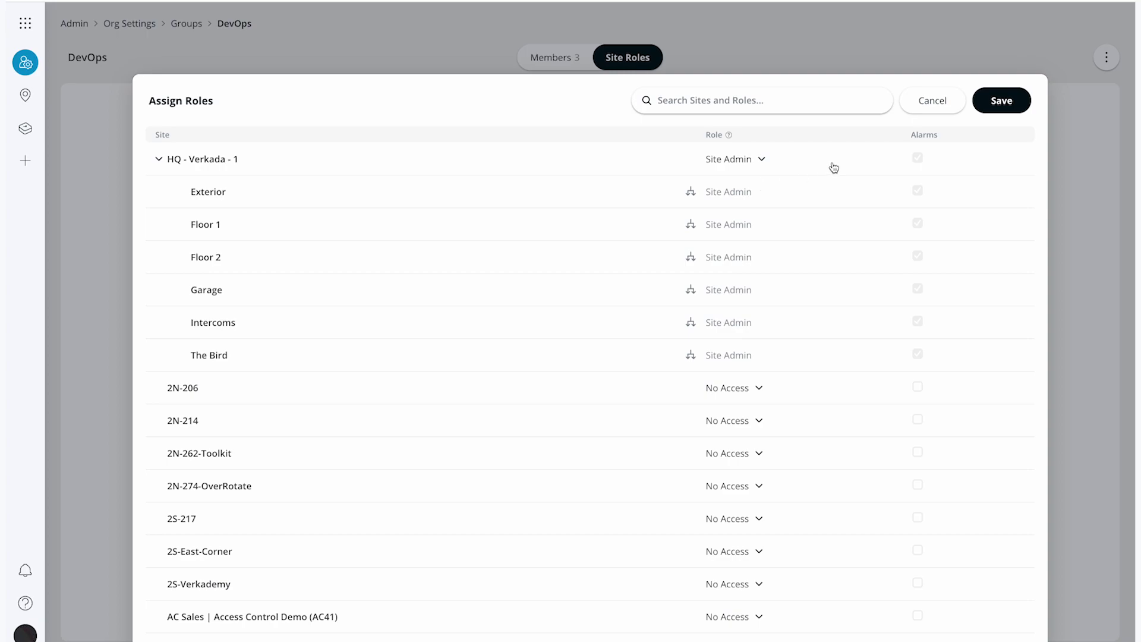
left_click(987, 107)
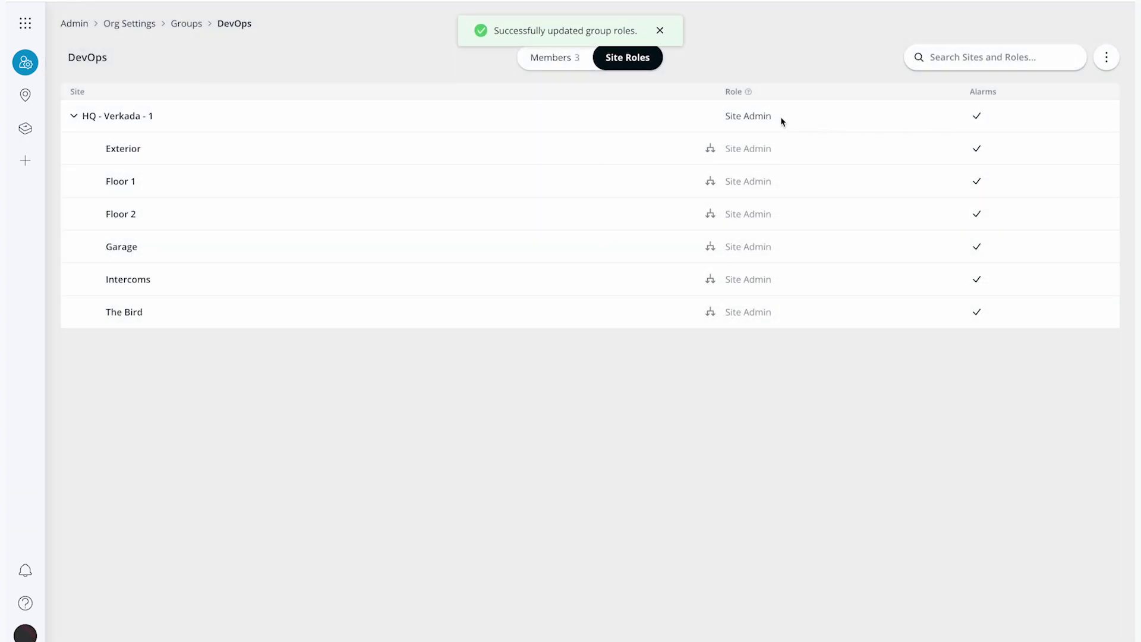
Step: Review DevOps members and site roles, then remove the first member, leaving two
left_click(574, 63)
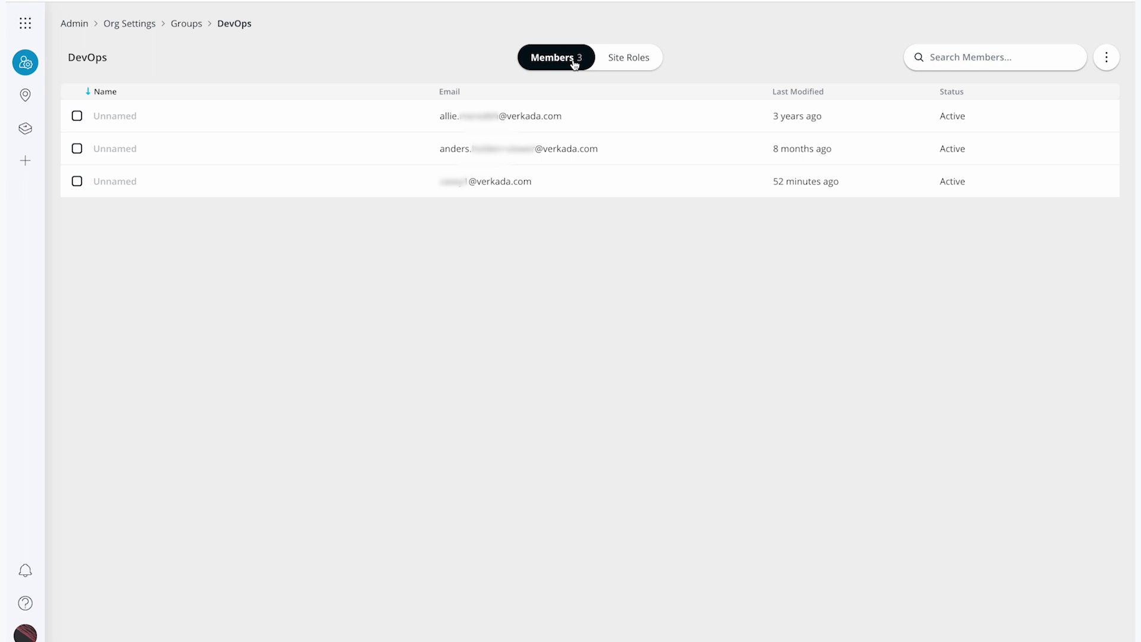
left_click(621, 64)
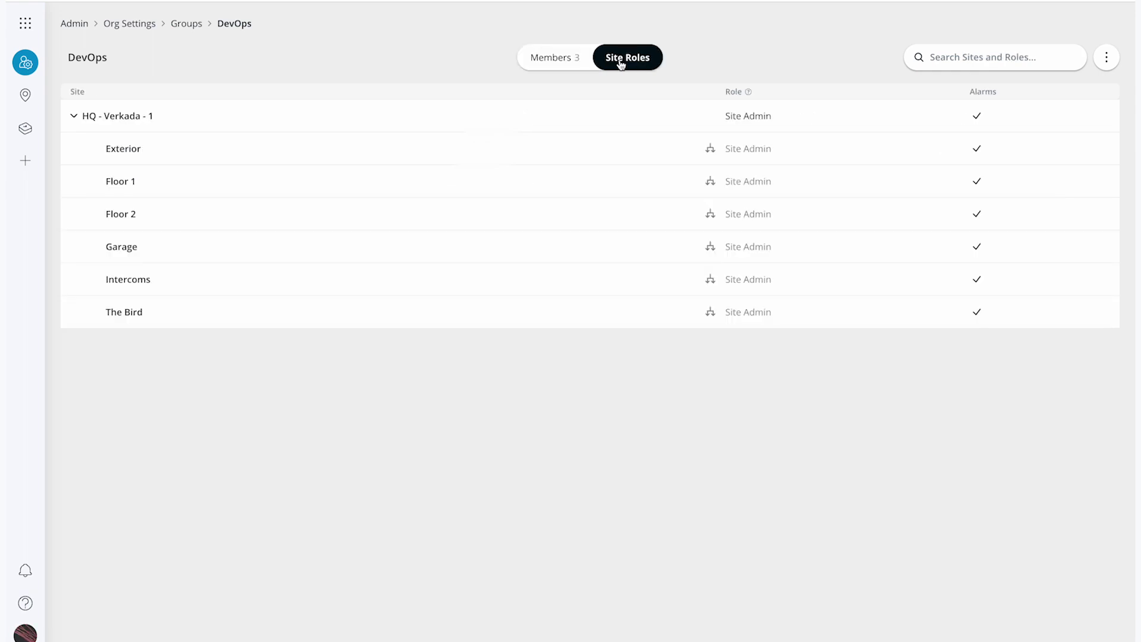
left_click(585, 64)
mouse_move(1022, 125)
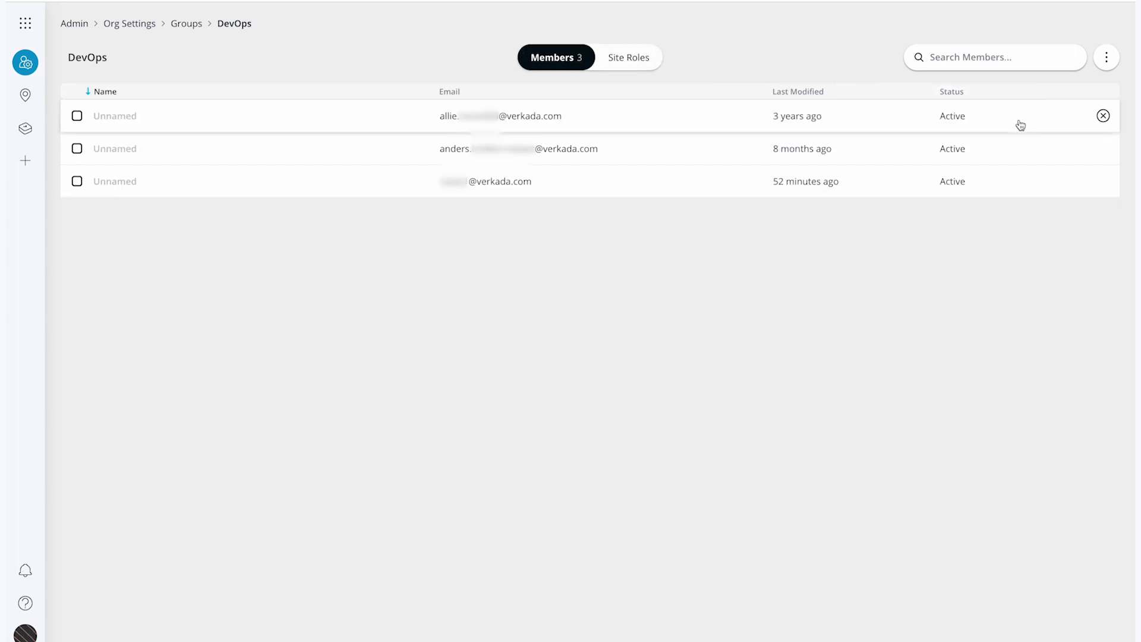
left_click(1103, 115)
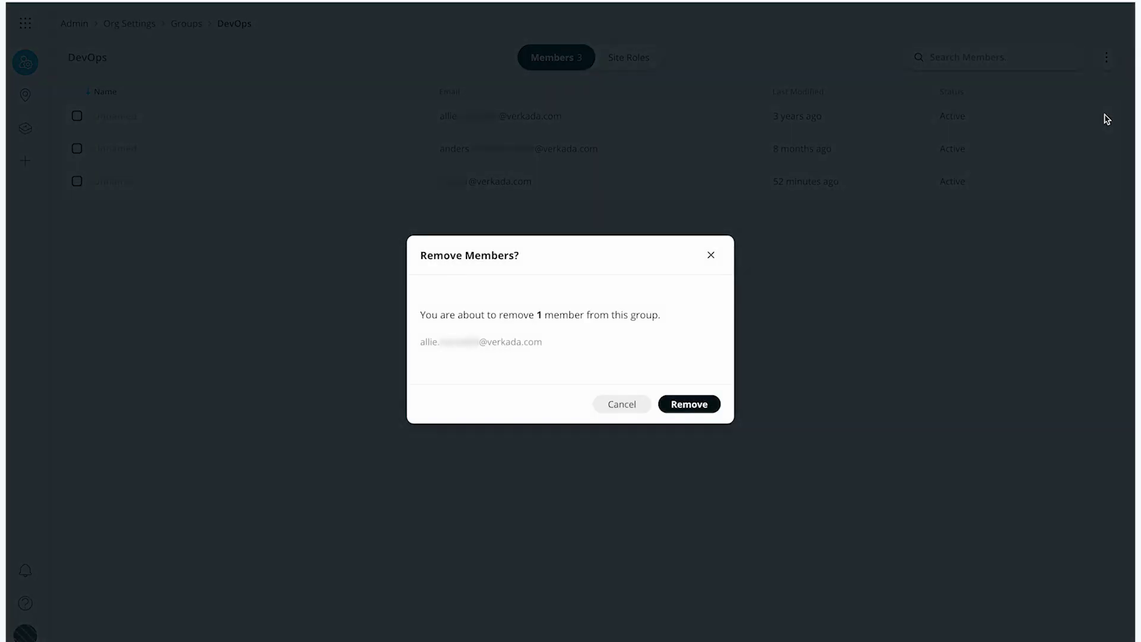
left_click(703, 405)
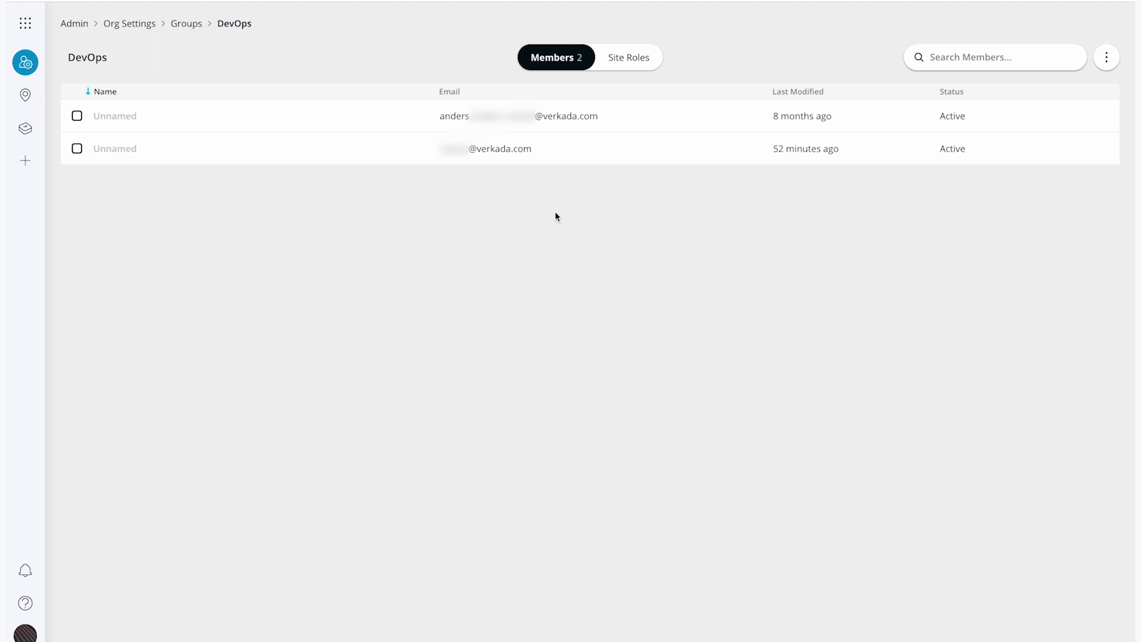
Step: Open a DevOps member's user page and review the Control Login options under User Actions
left_click(491, 150)
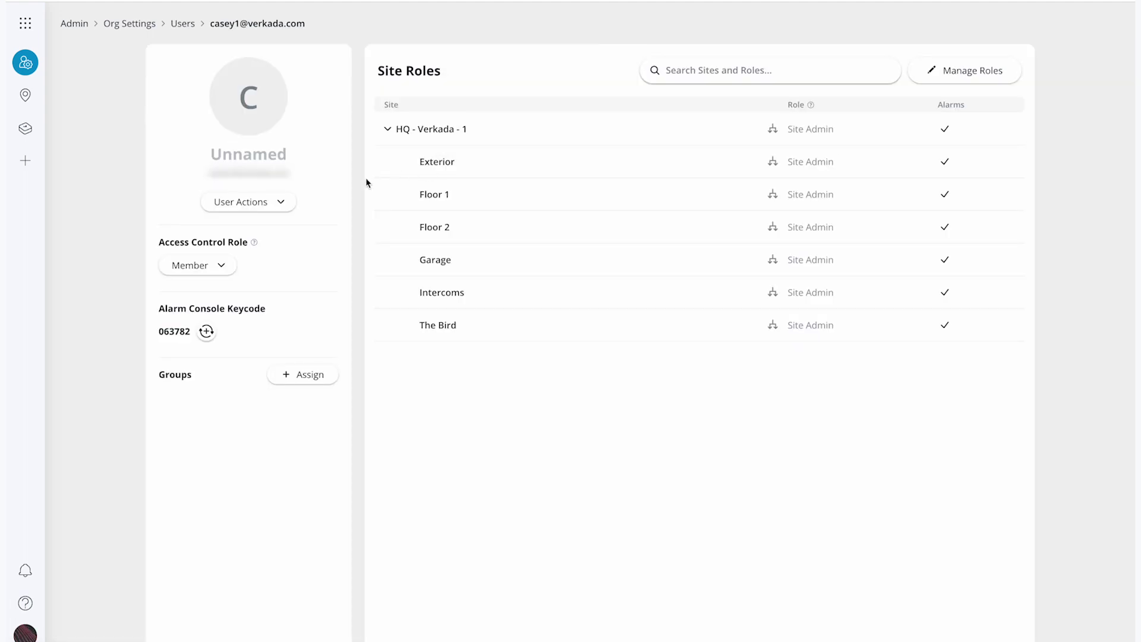
left_click(278, 207)
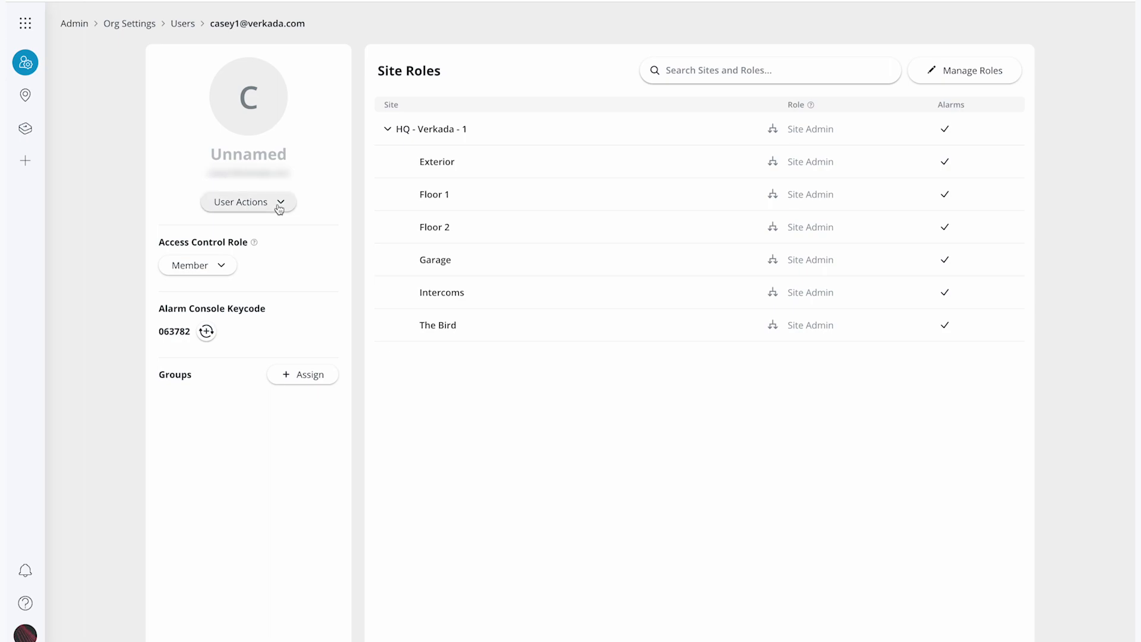
left_click(279, 208)
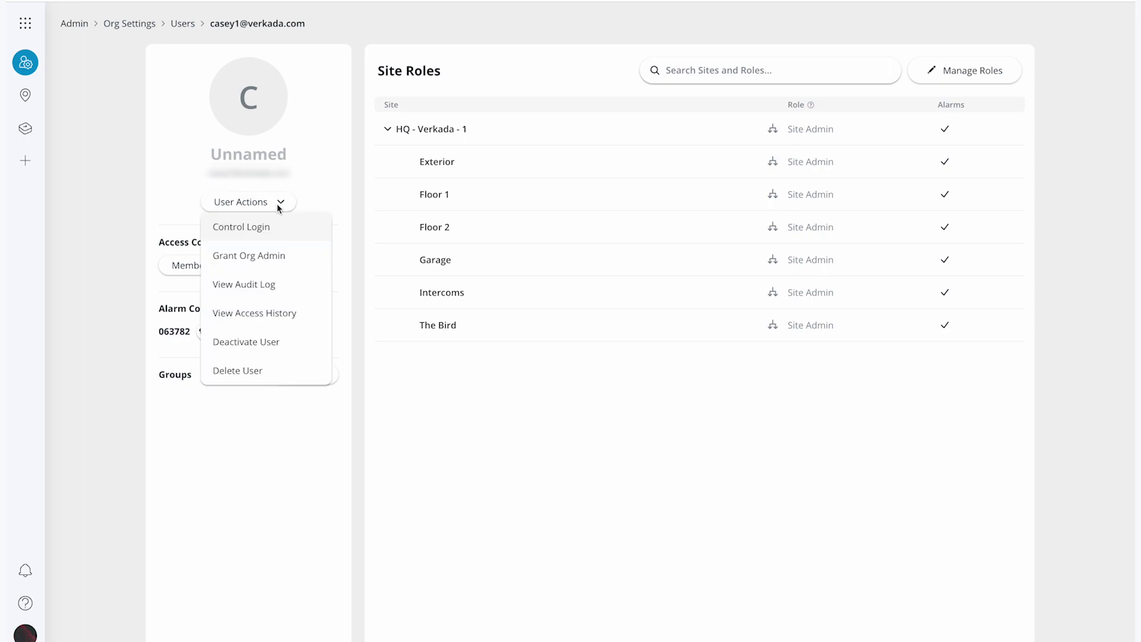
left_click(269, 233)
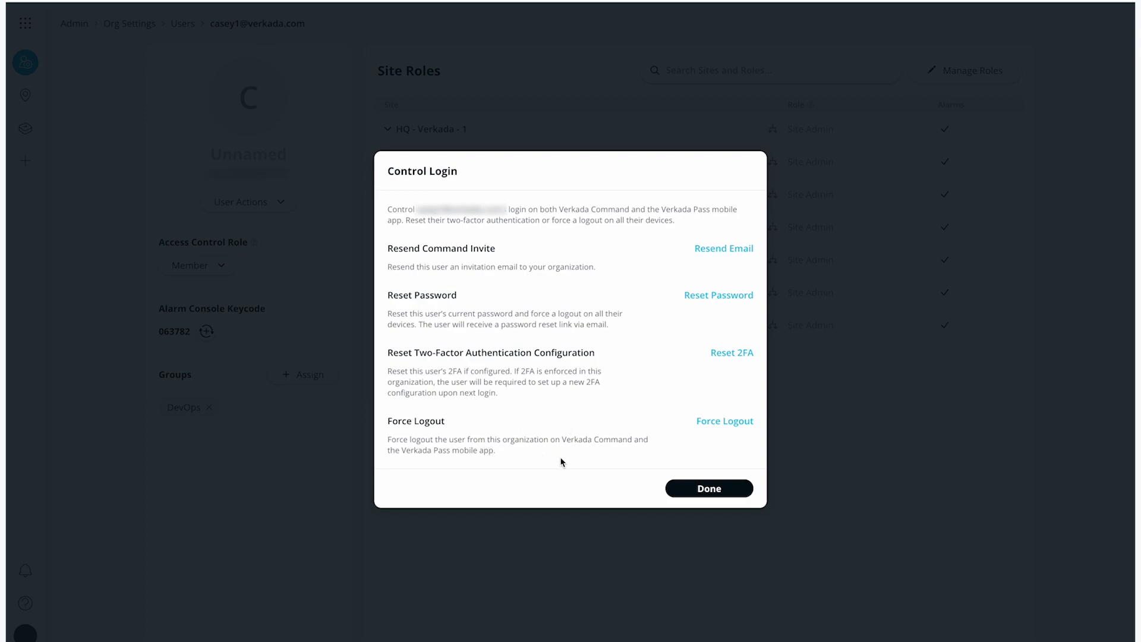
left_click(685, 488)
left_click(281, 204)
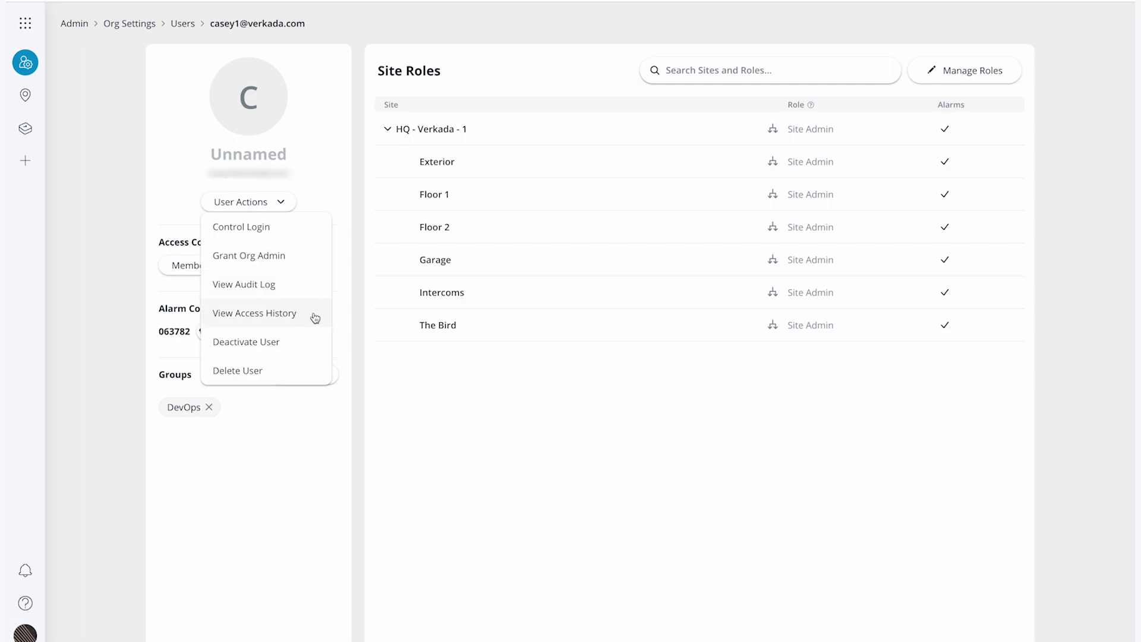
left_click(342, 319)
left_click(211, 265)
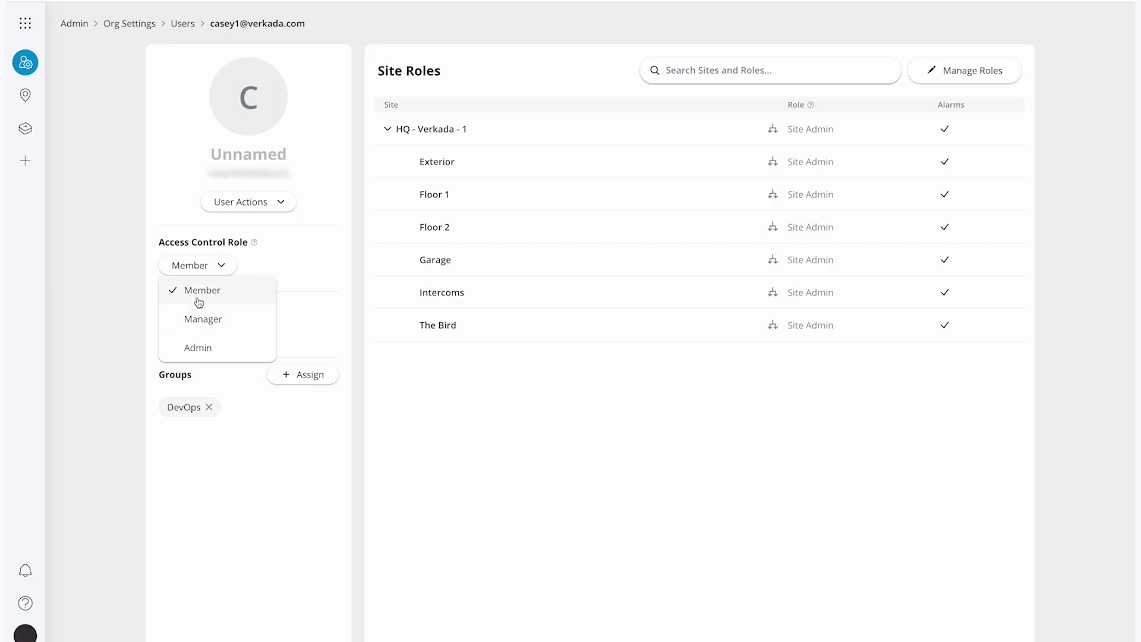
left_click(331, 340)
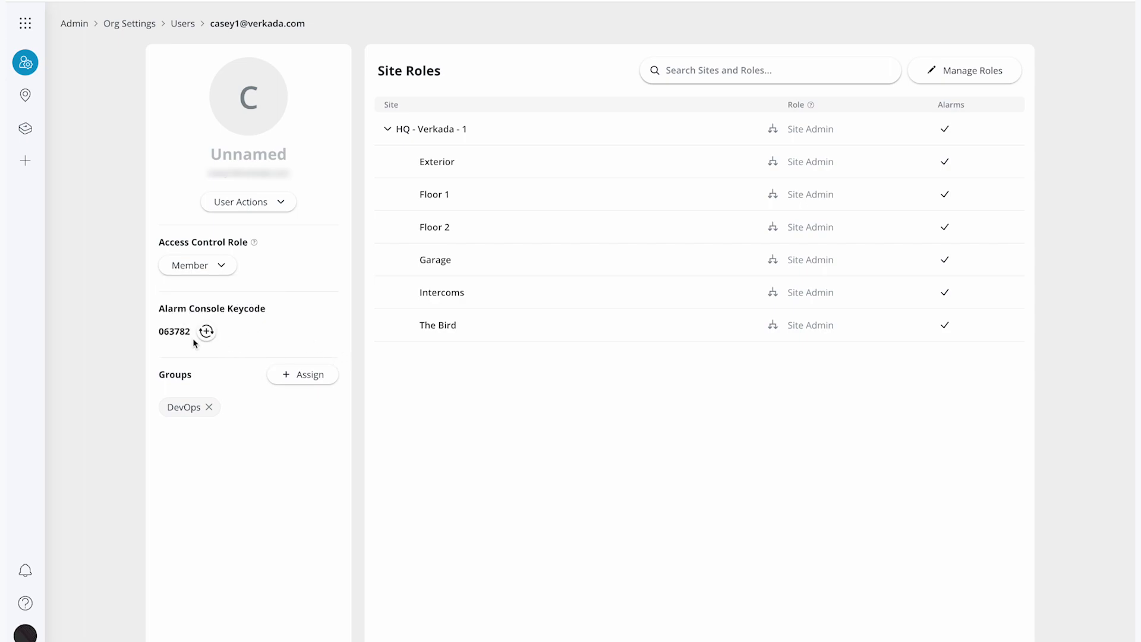
Step: Assign the user to the ATX Office group in addition to DevOps
left_click(302, 376)
scroll(255, 519, "down", 5)
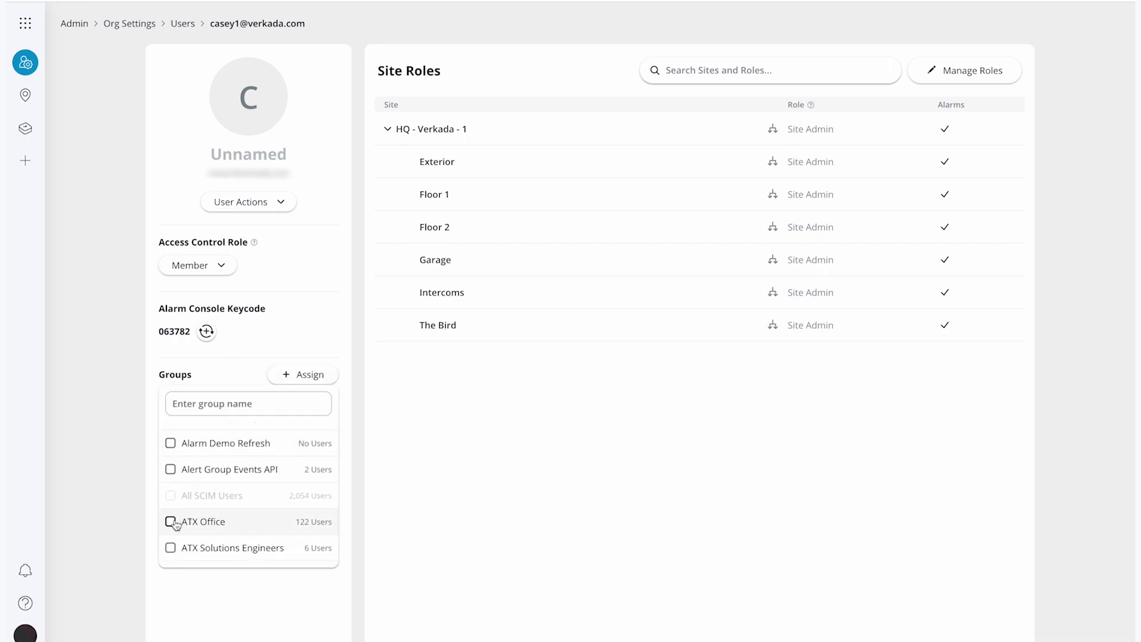
left_click(171, 522)
left_click(306, 611)
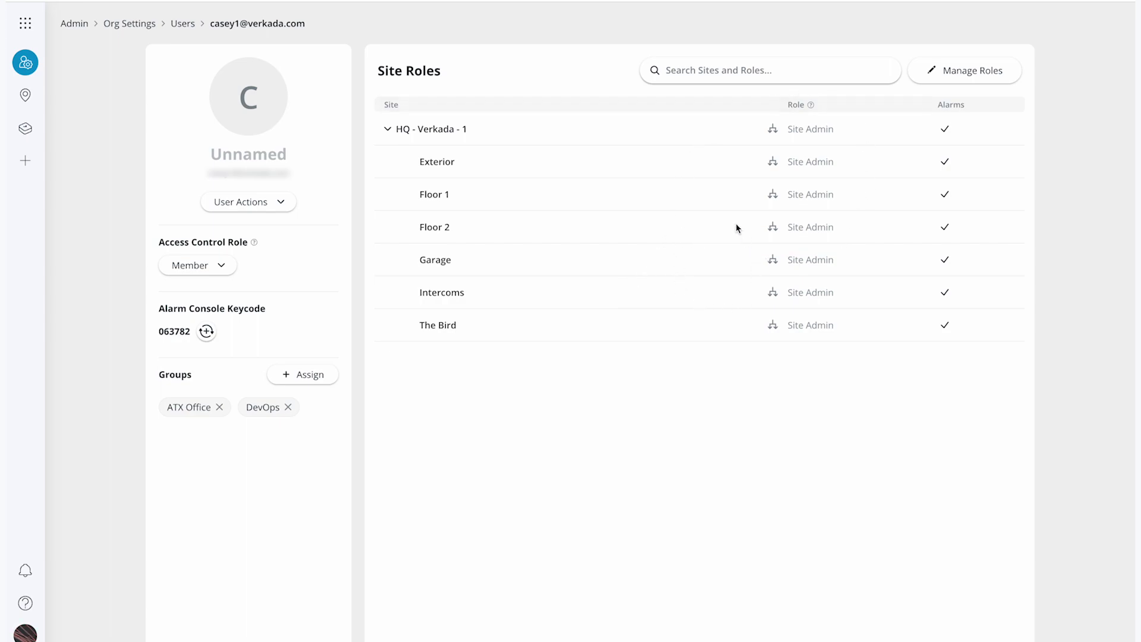
left_click(972, 72)
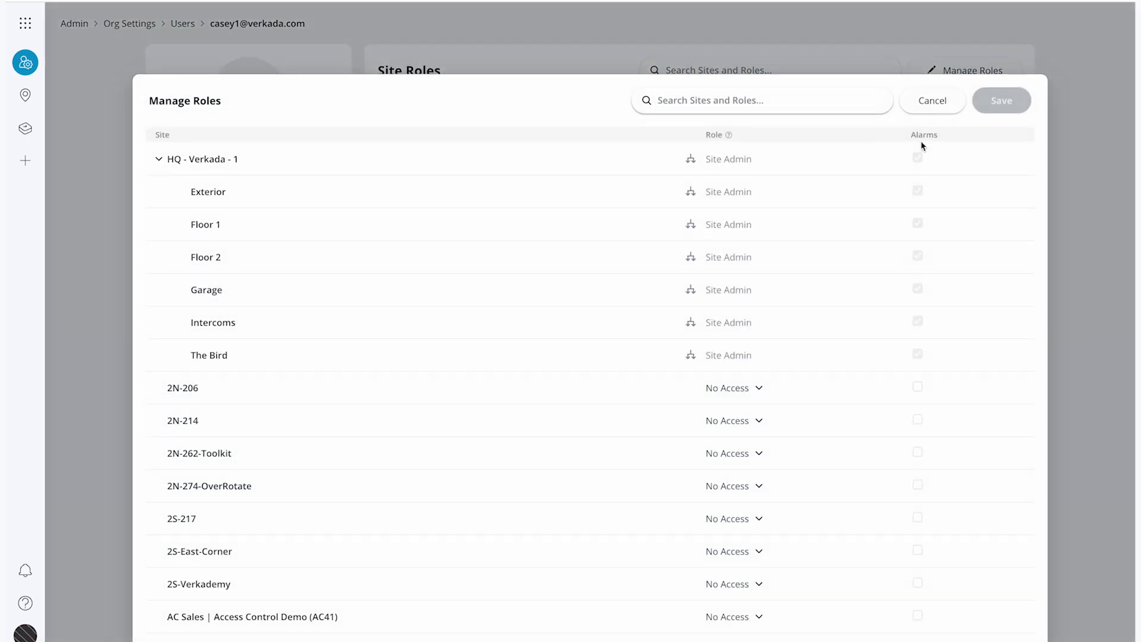
left_click(768, 393)
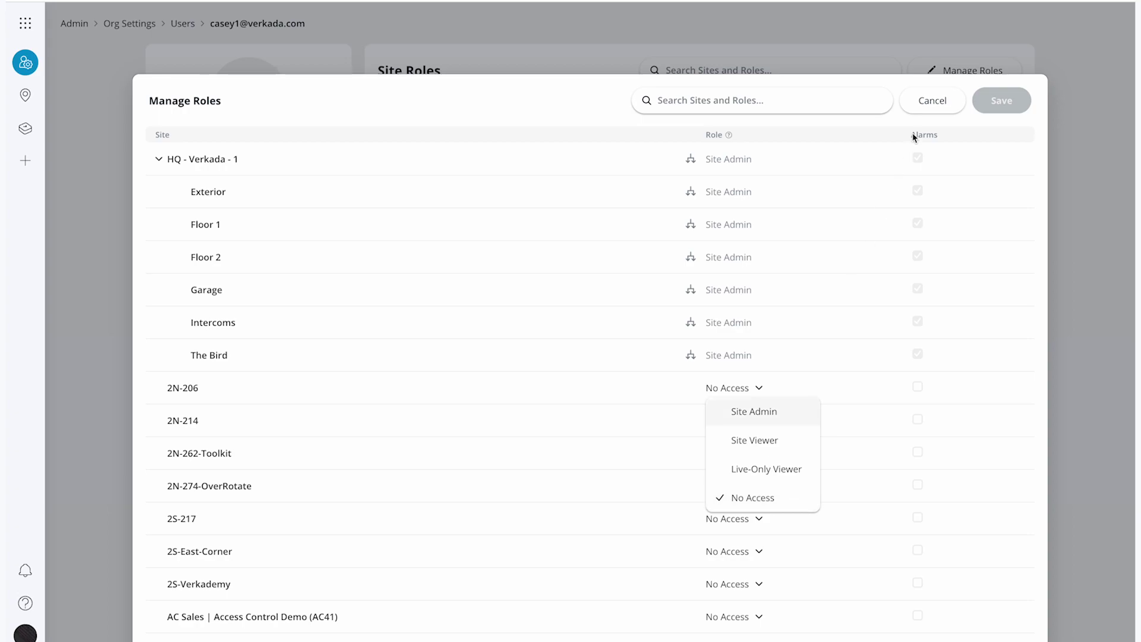
left_click(934, 108)
left_click(934, 108)
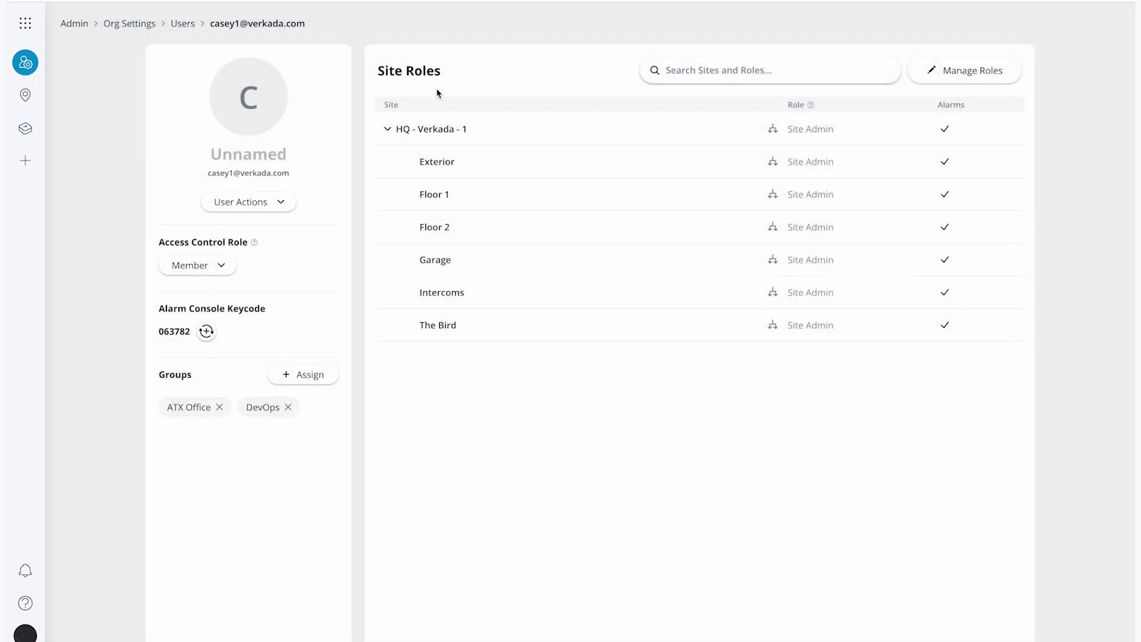
Step: Open the organisation's Users list, glance at the Add User form, and close it unused
left_click(133, 26)
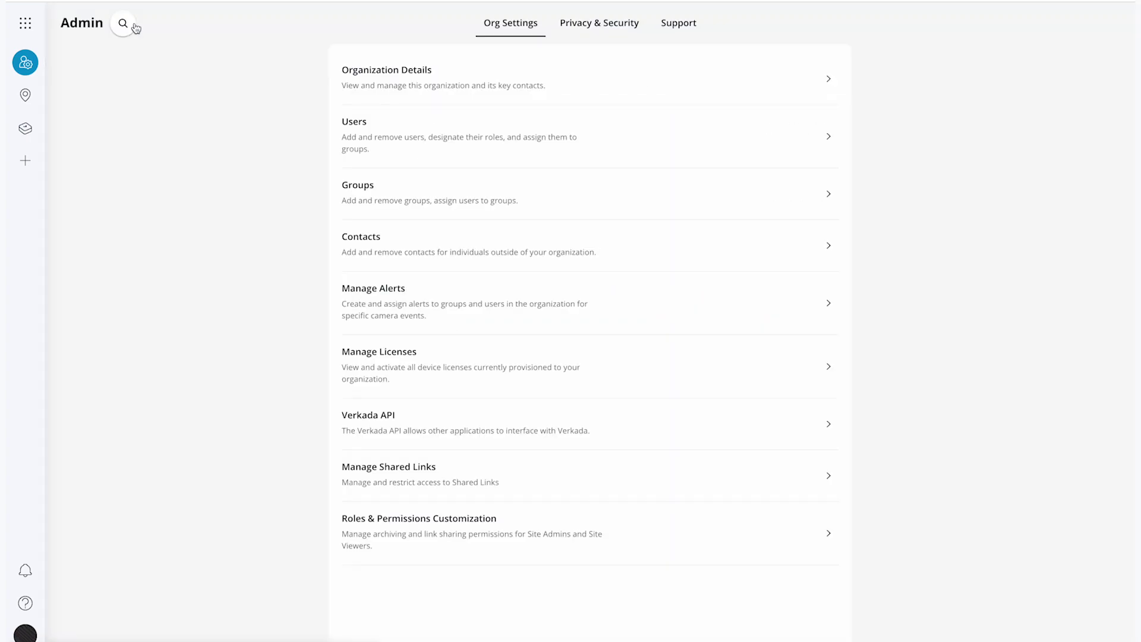
left_click(355, 122)
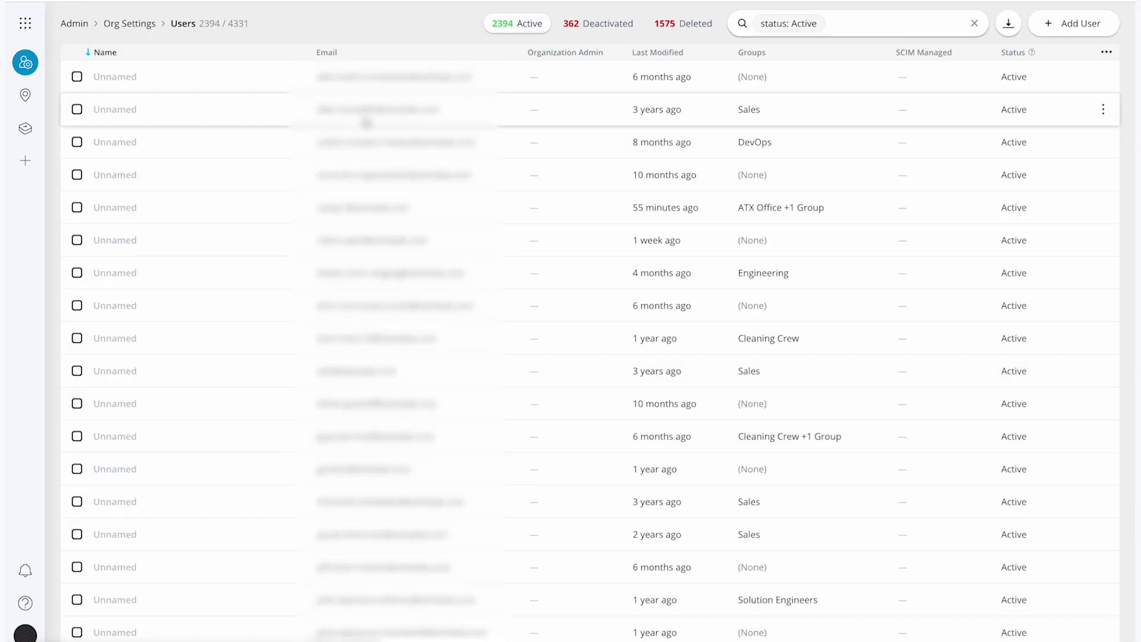
left_click(1067, 23)
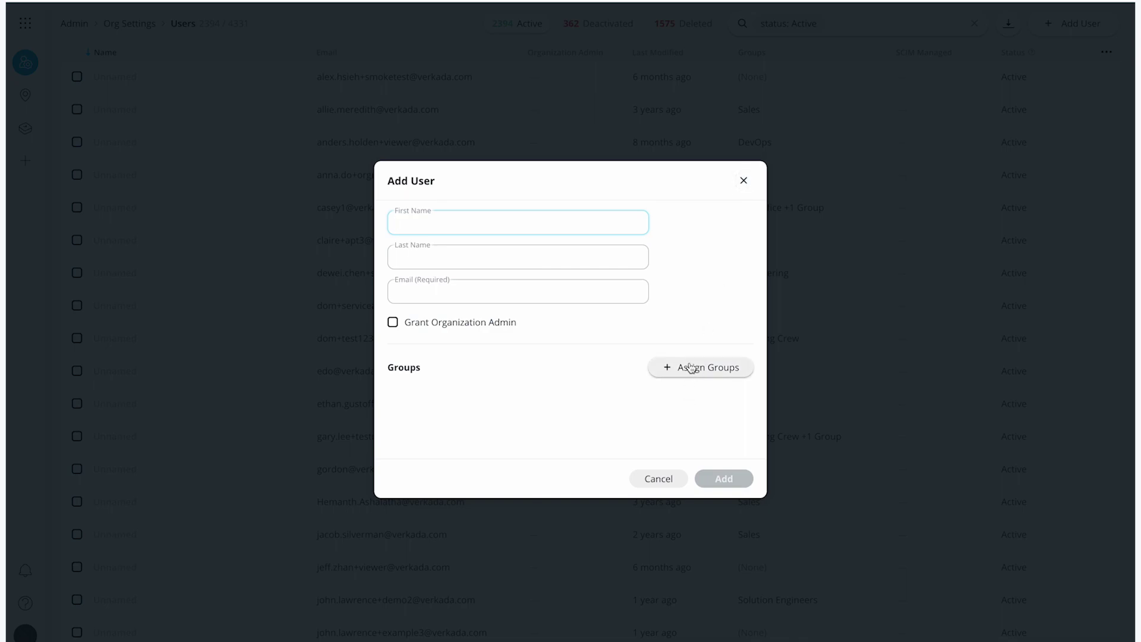
left_click(744, 181)
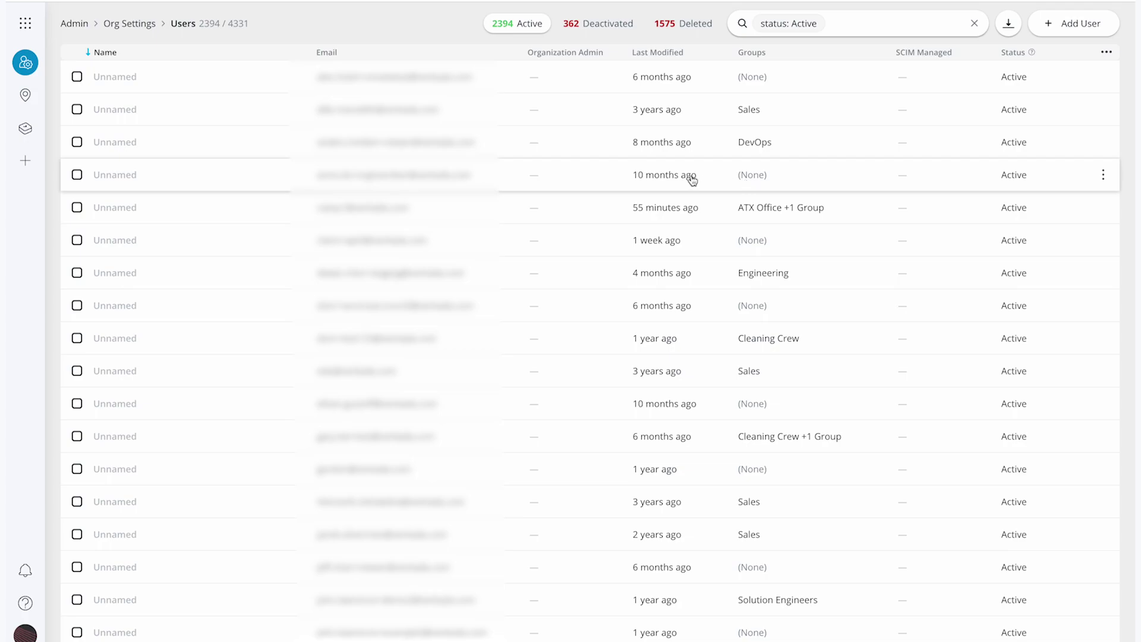
Step: Open Roles & Permissions Customization and inspect the Share Live Link permission row
left_click(116, 27)
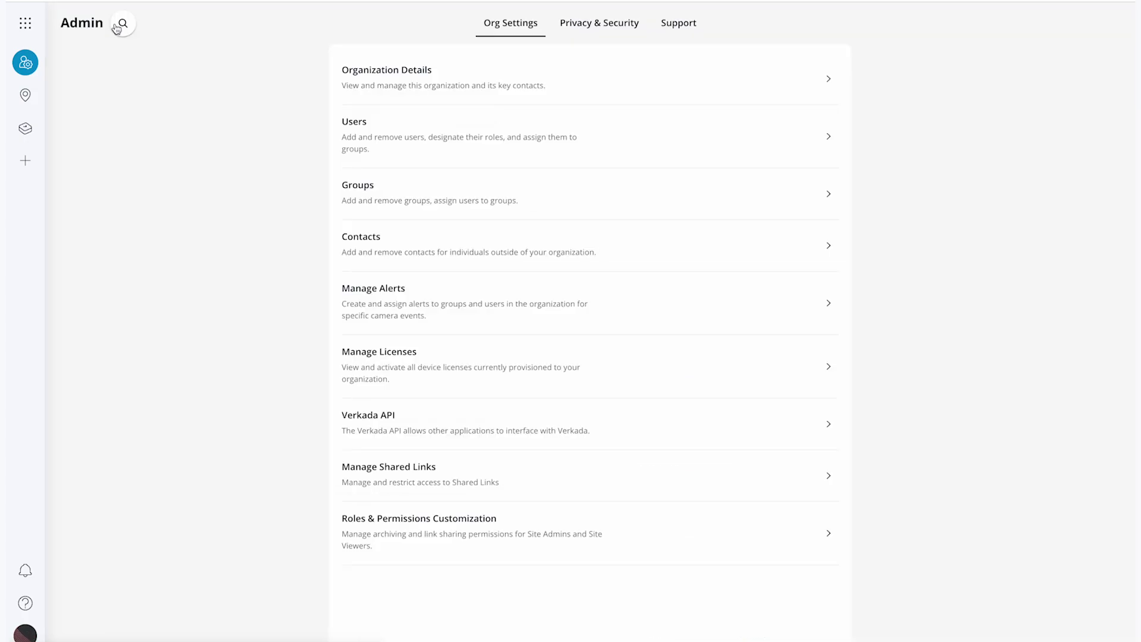
left_click(409, 546)
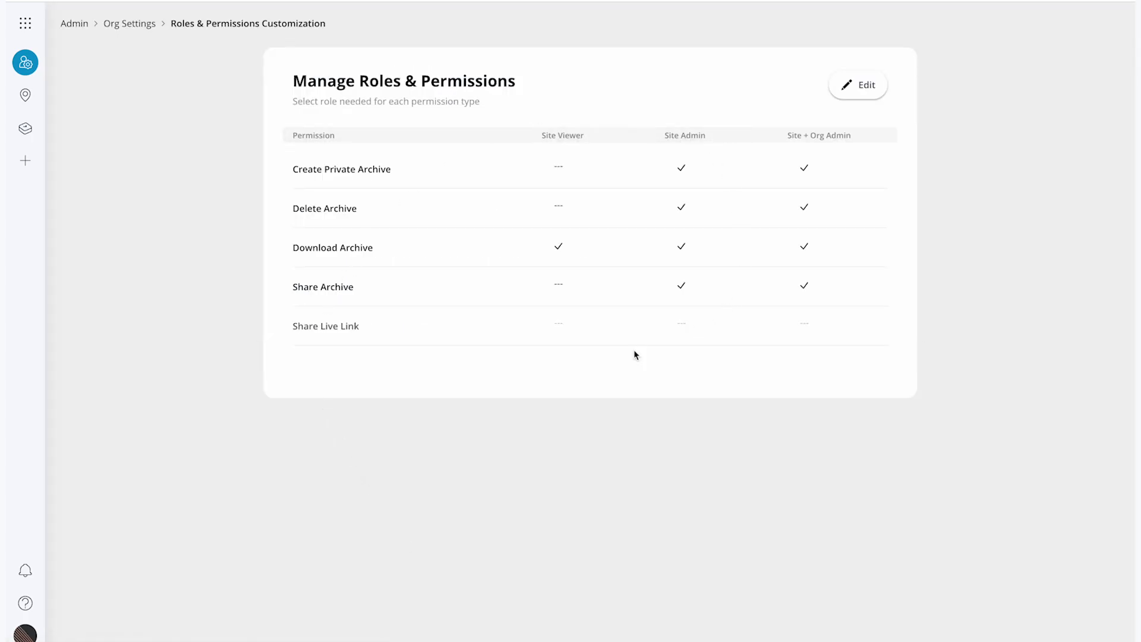
mouse_move(435, 325)
mouse_move(567, 332)
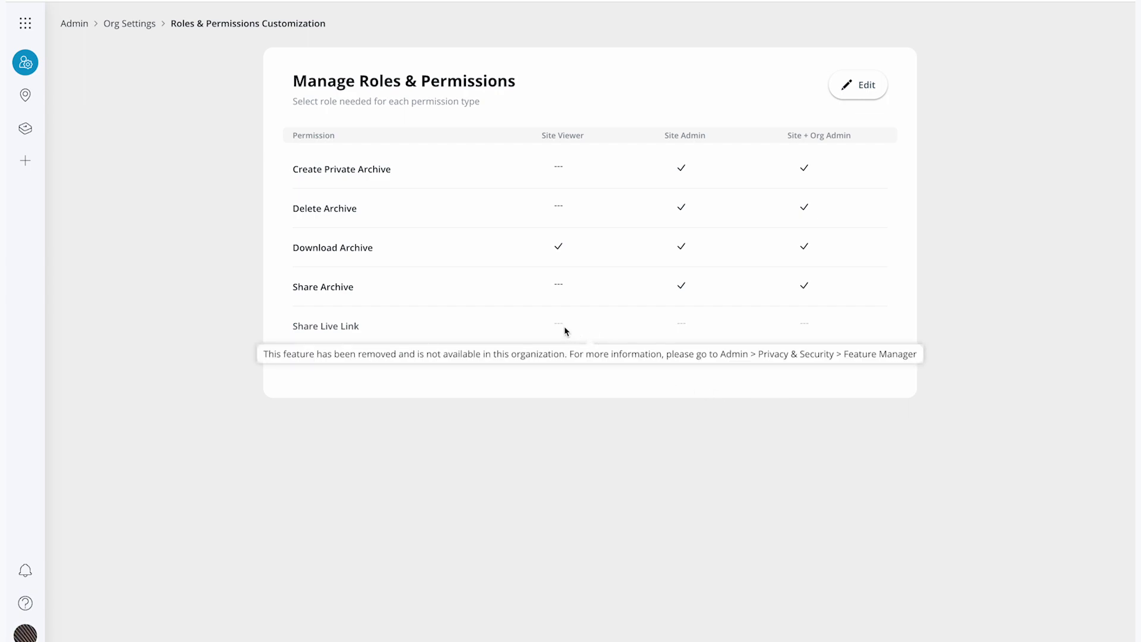